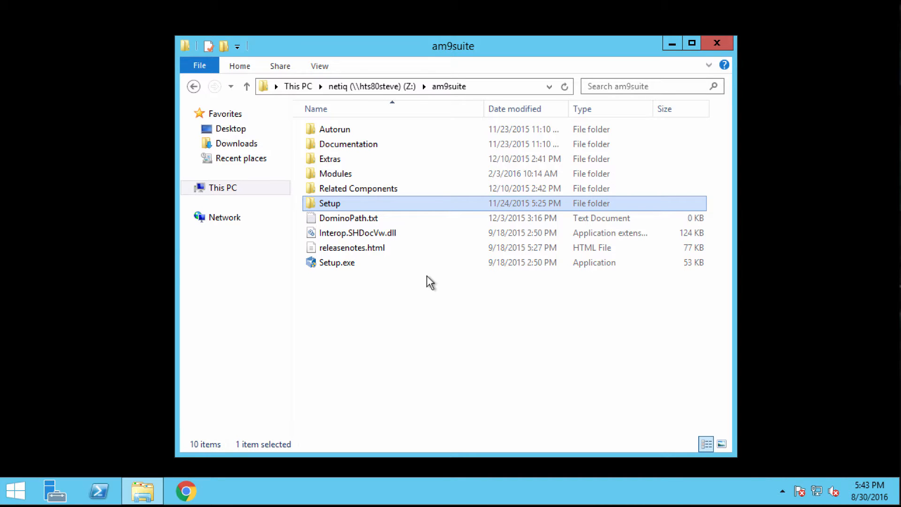
# - Run AMSetup.exe from the Setup folder as administrator and allow it to make changes to the computer
pyautogui.doubleClick(330, 205)
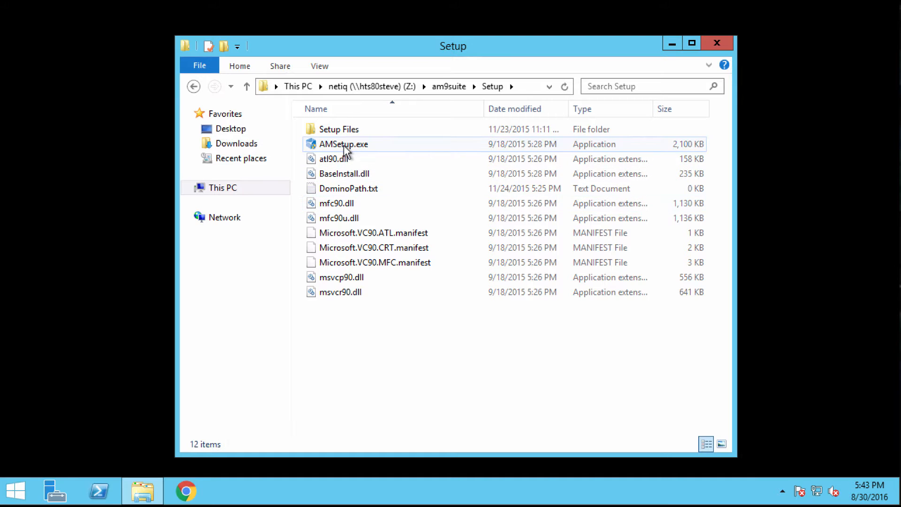
pyautogui.rightClick(344, 145)
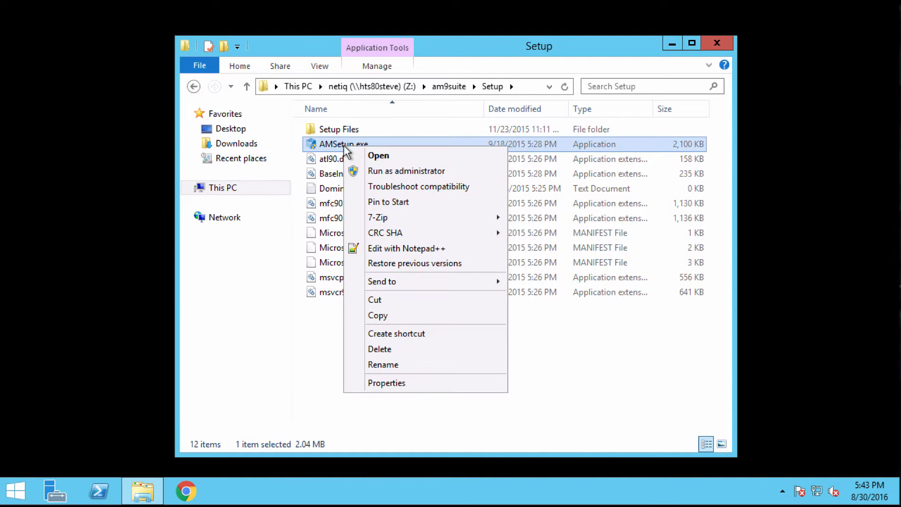
pyautogui.click(375, 172)
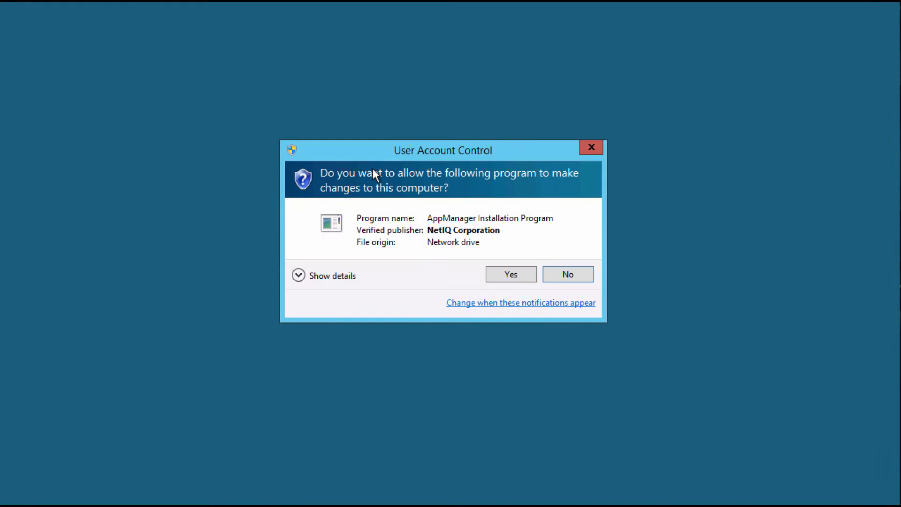
pyautogui.click(511, 274)
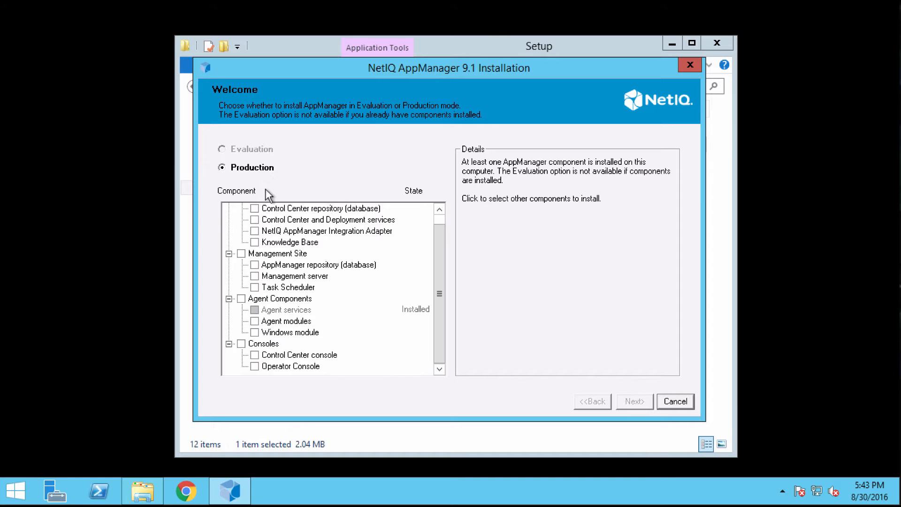
# - Choose the Task Scheduler component for installation and review the pre-installation check report
pyautogui.click(254, 287)
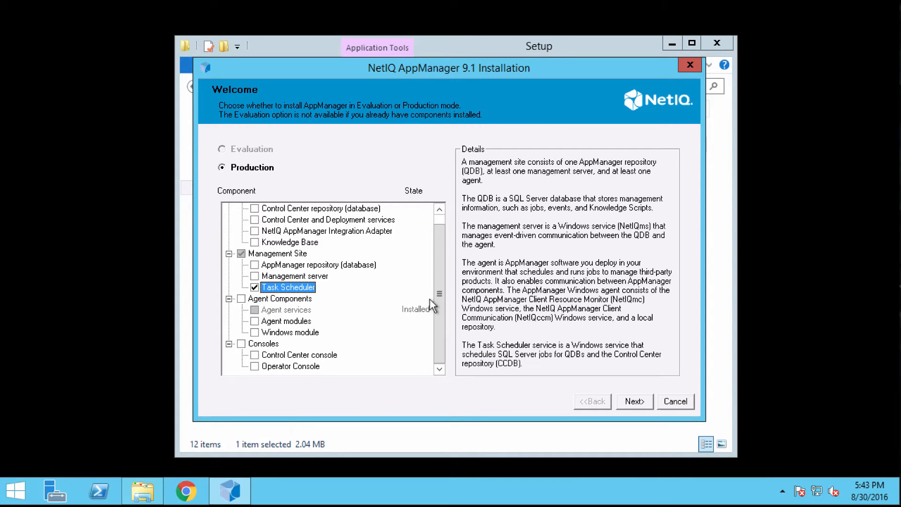
pyautogui.click(632, 400)
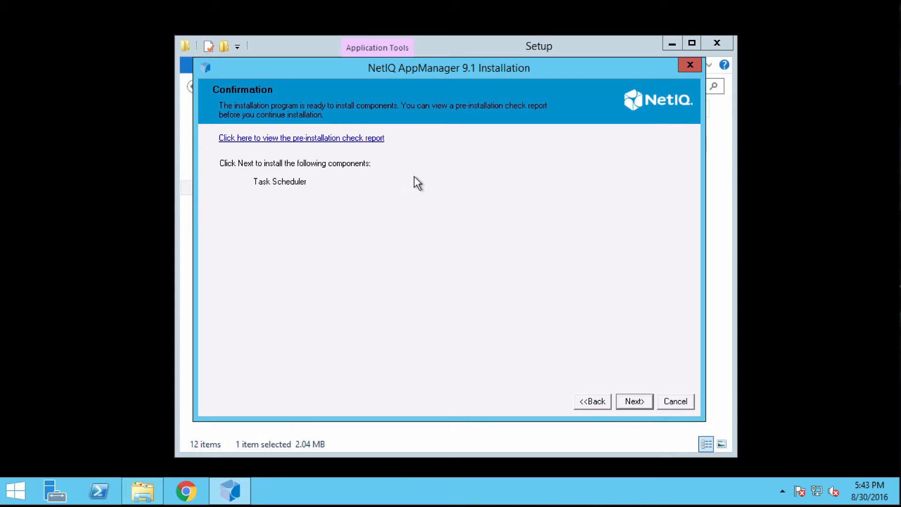
pyautogui.click(354, 139)
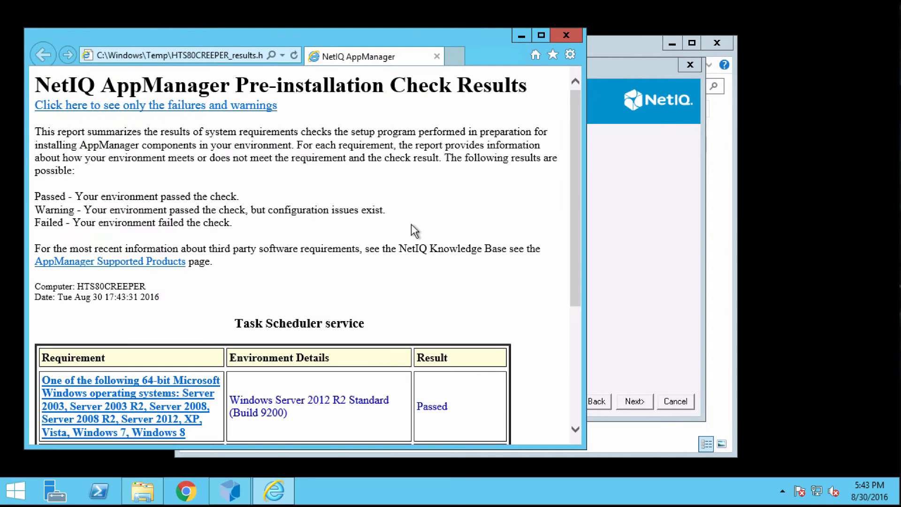
pyautogui.scroll(-2, 419, 249)
pyautogui.scroll(-3, 419, 249)
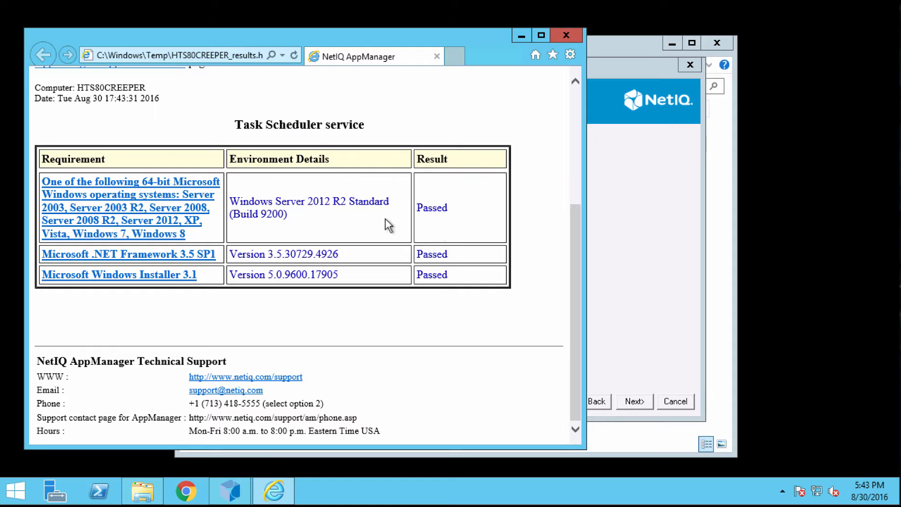
pyautogui.click(564, 37)
# - Start the Task Scheduler installation, accept the license agreement and keep the destination folder C:\Program Files\NetIQ\
pyautogui.click(630, 398)
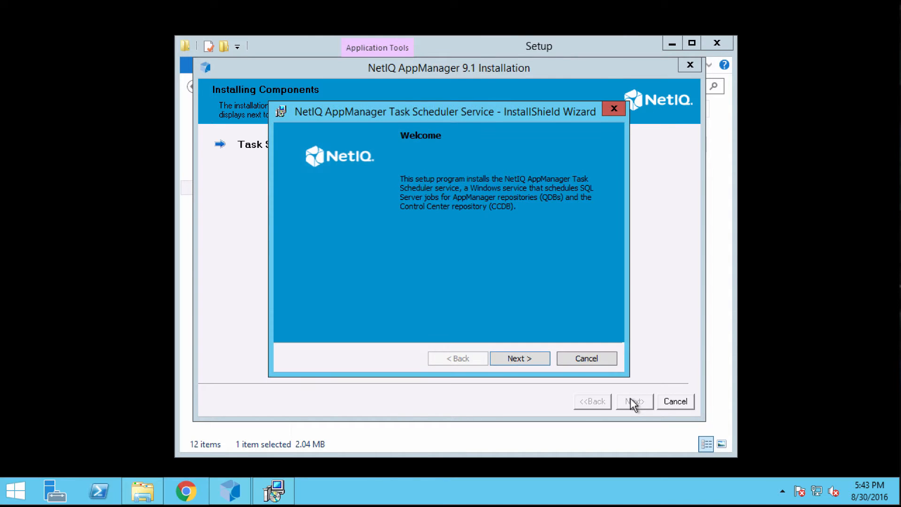
pyautogui.click(518, 359)
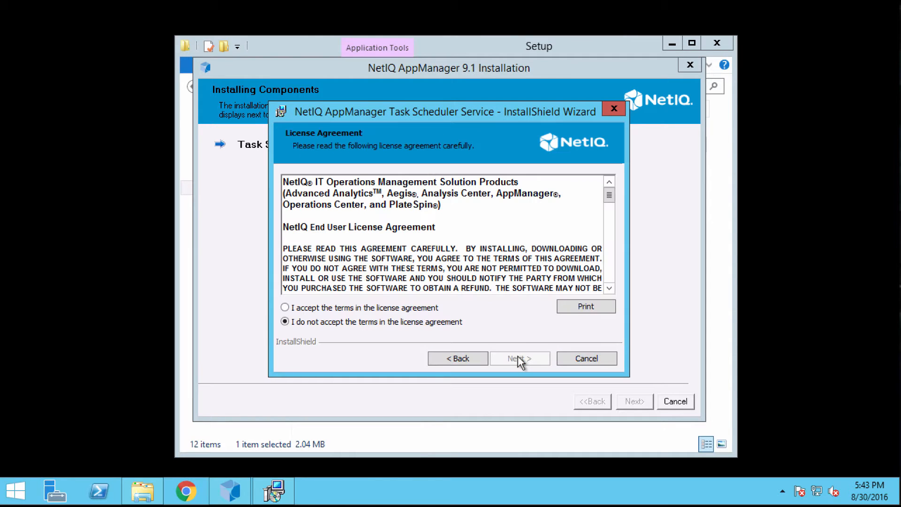
pyautogui.click(382, 308)
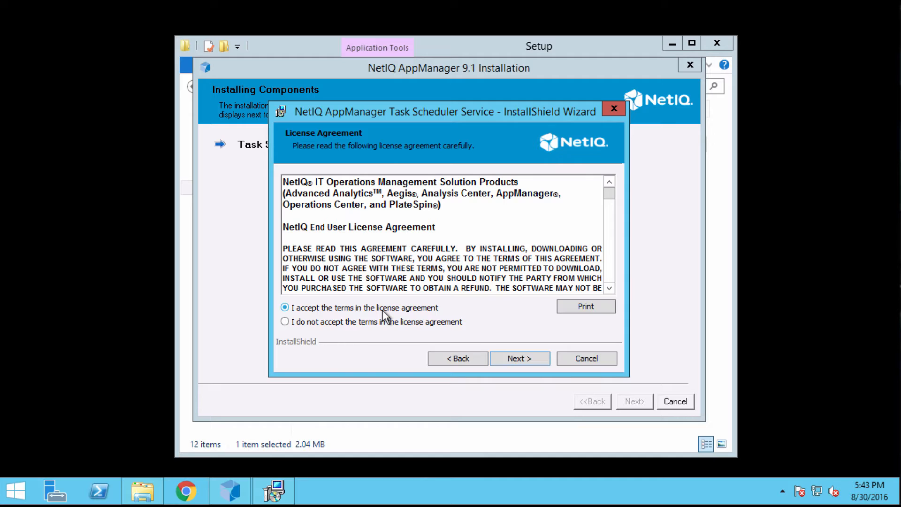
pyautogui.click(517, 357)
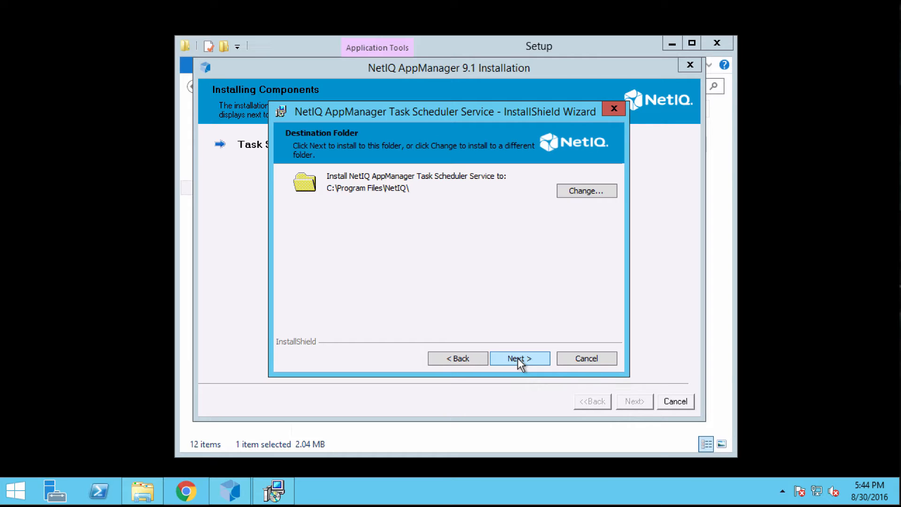
pyautogui.click(518, 358)
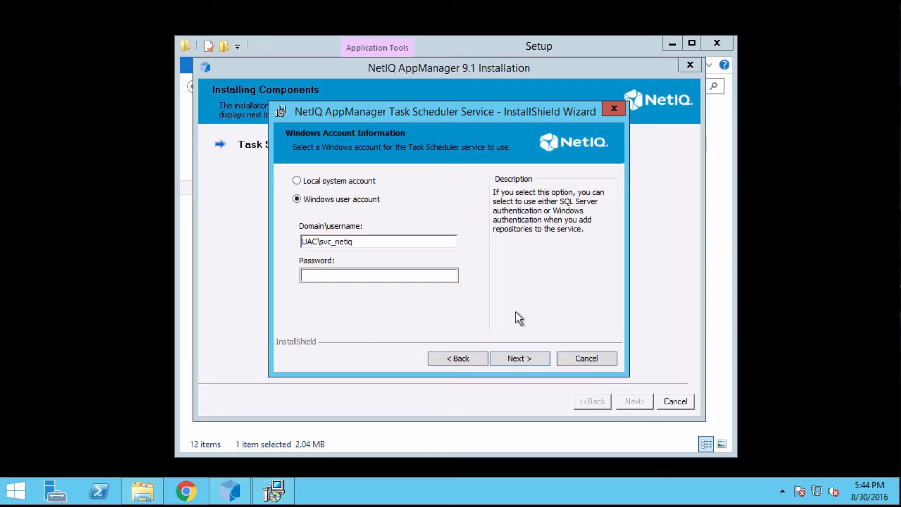
# - Set the Task Scheduler service to use a Windows user account and enter the account password
pyautogui.click(318, 181)
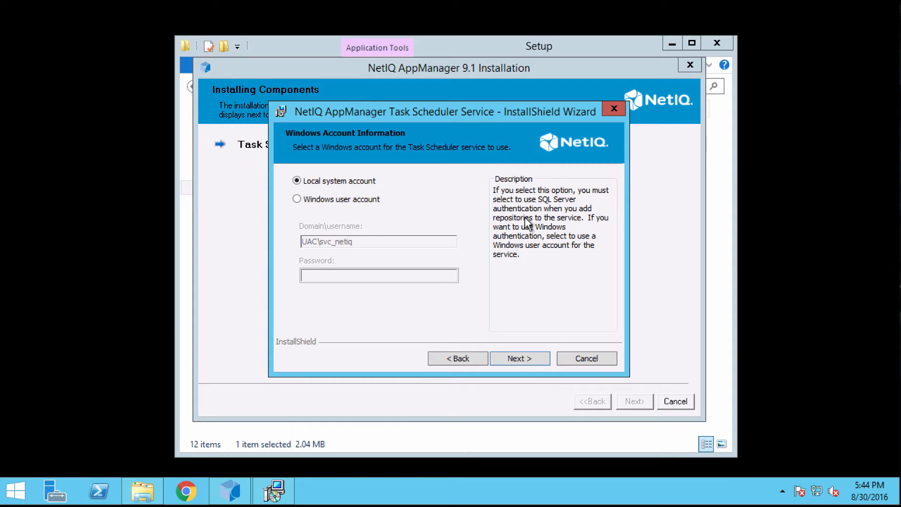
pyautogui.click(346, 202)
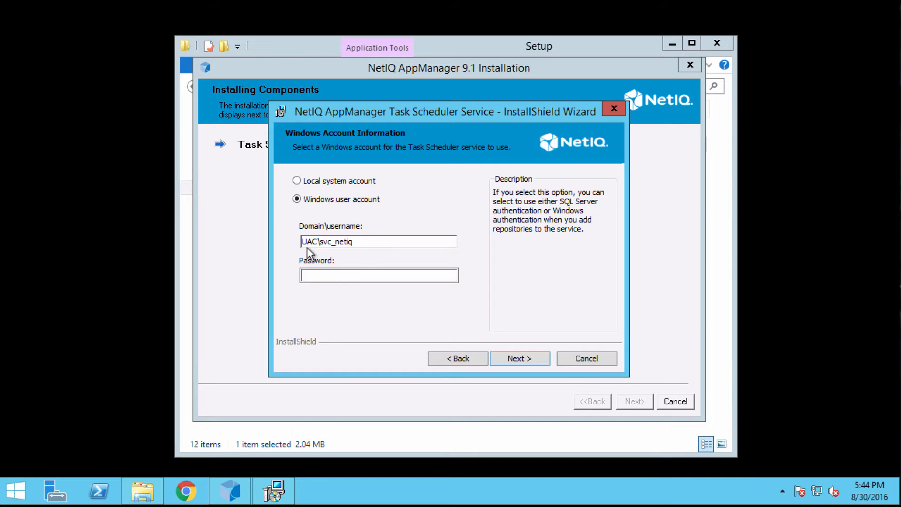
pyautogui.click(331, 274)
pyautogui.write('**********')
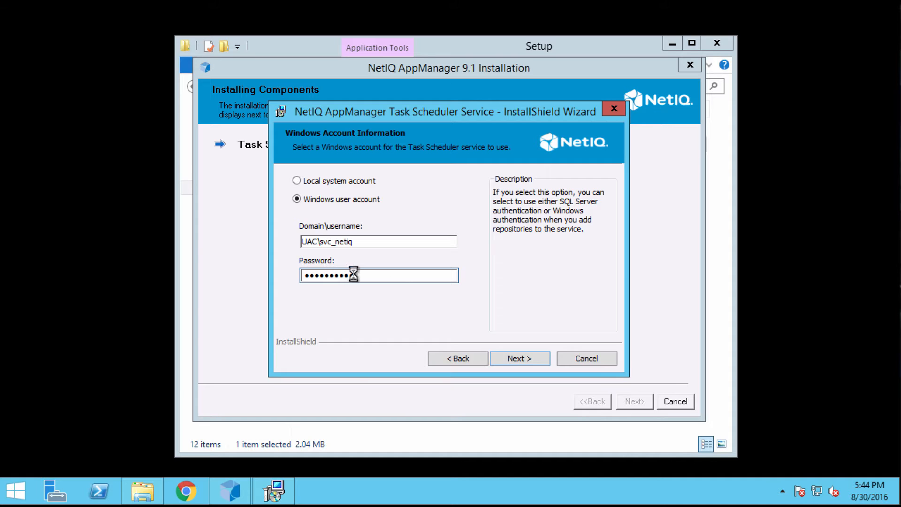
pyautogui.click(516, 359)
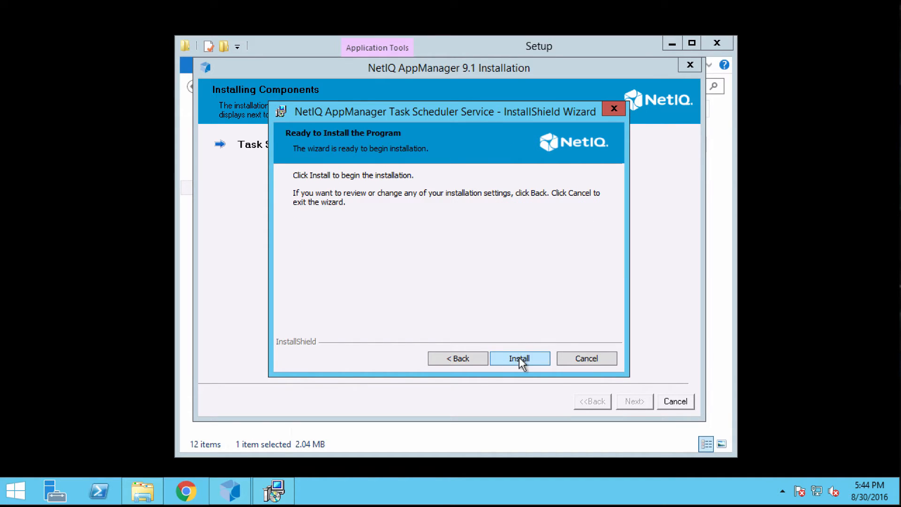
# - Install the Task Scheduler service and finish the wizard with the option to open the configuration utility
pyautogui.click(519, 358)
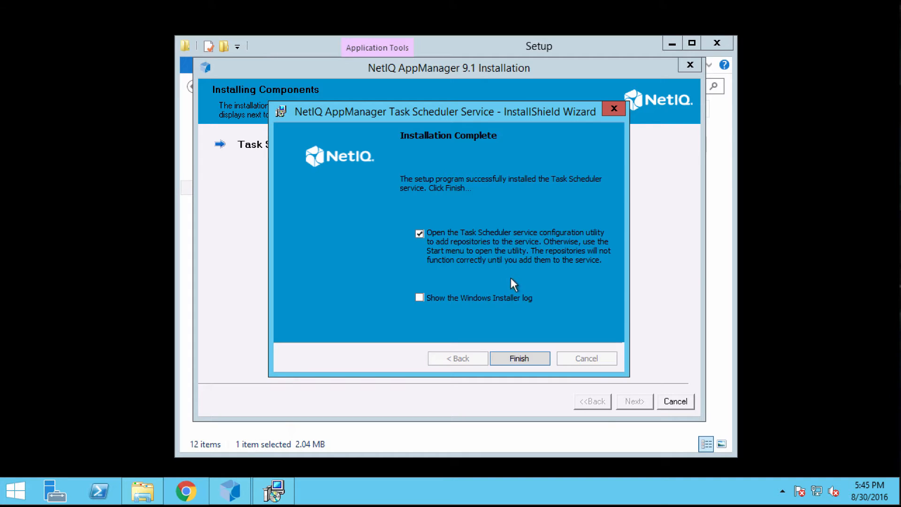
pyautogui.click(511, 355)
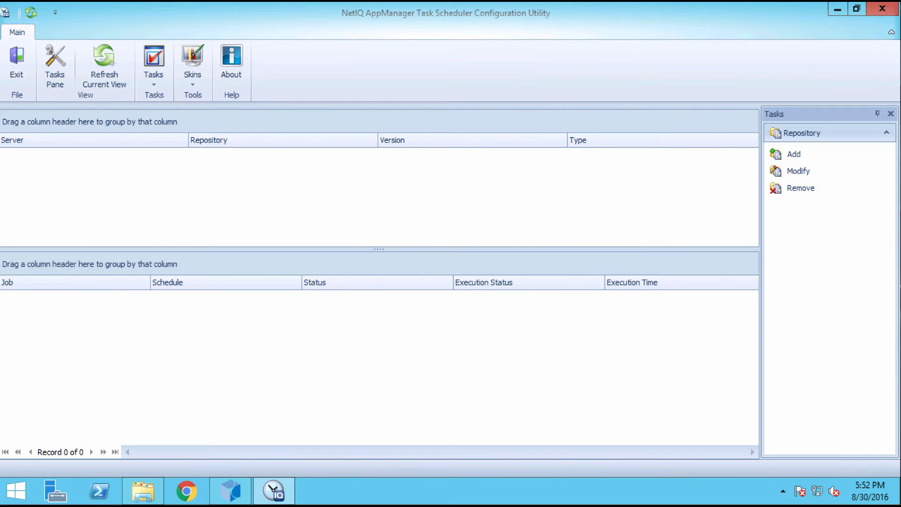
# - Open the form for adding a repository and set the SQL Server instance name to hts80rona\appman
pyautogui.click(153, 65)
pyautogui.moveTo(170, 99)
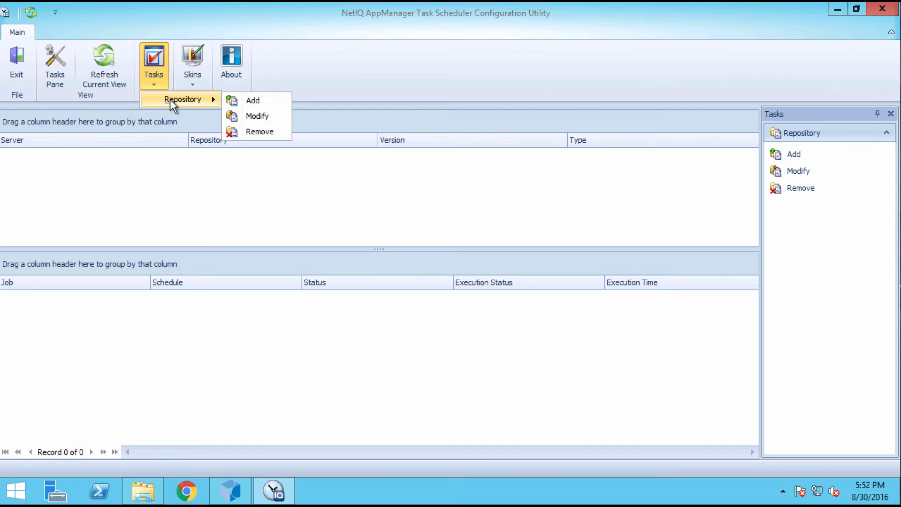
pyautogui.click(248, 100)
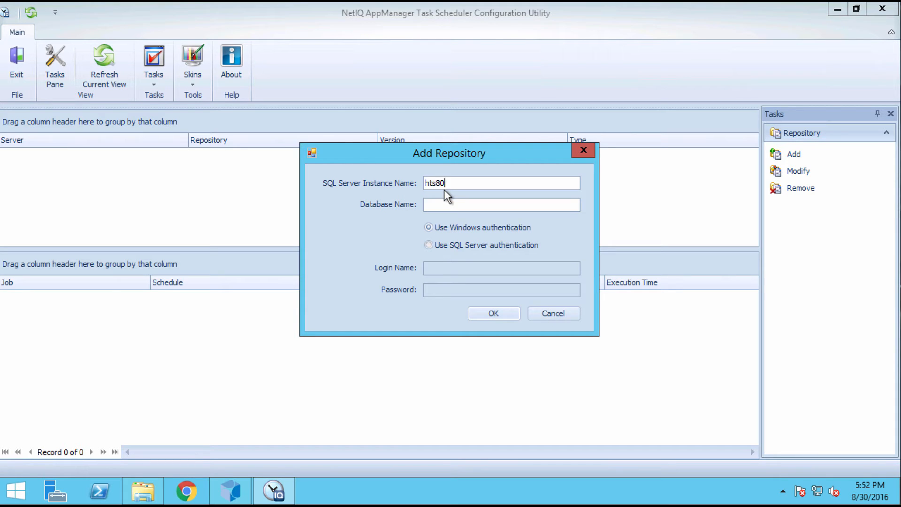
pyautogui.write('hts80rona\\appman')
pyautogui.write(',1433')
pyautogui.press('BackSpace')
pyautogui.press('BackSpace')
pyautogui.press('BackSpace')
pyautogui.press('BackSpace')
pyautogui.press('BackSpace')
# - Set the database name to qdb, choose Windows authentication and add the repository
pyautogui.press('Tab')
pyautogui.click(447, 246)
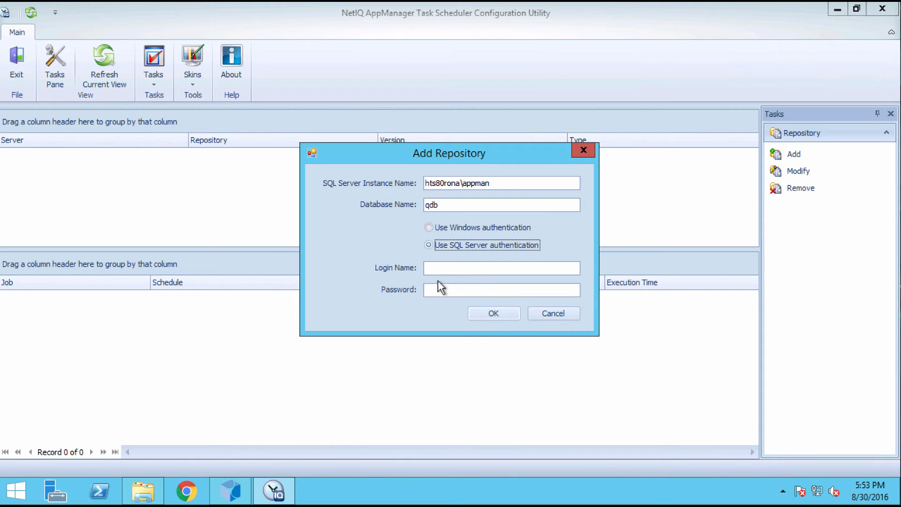
pyautogui.click(434, 228)
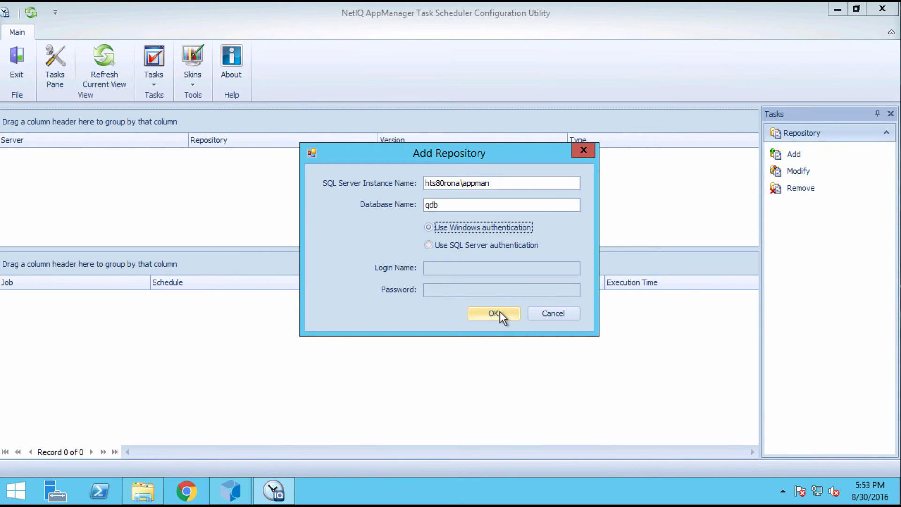
pyautogui.click(500, 312)
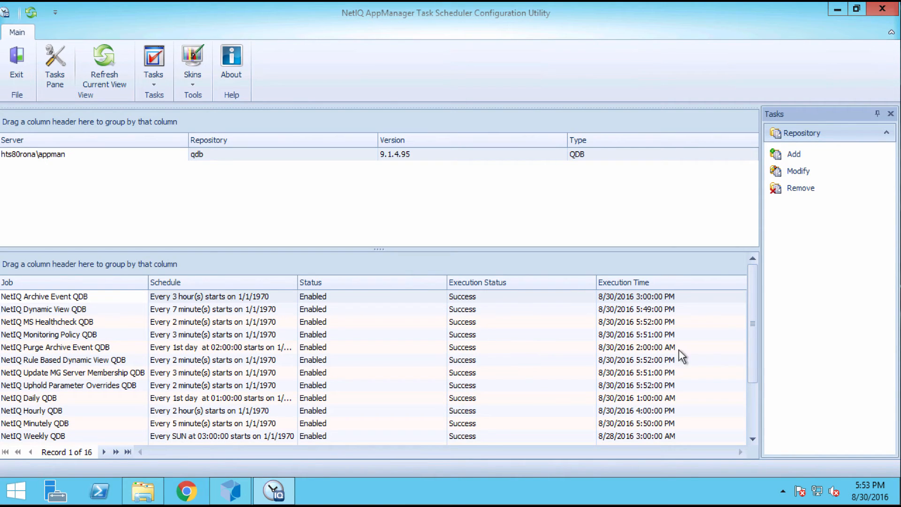
# - Add a second repository with SQL Server instance hts80rona\appman, database nqccdb and Windows authentication
pyautogui.moveTo(753, 384); pyautogui.dragTo(748, 323)
pyautogui.click(792, 156)
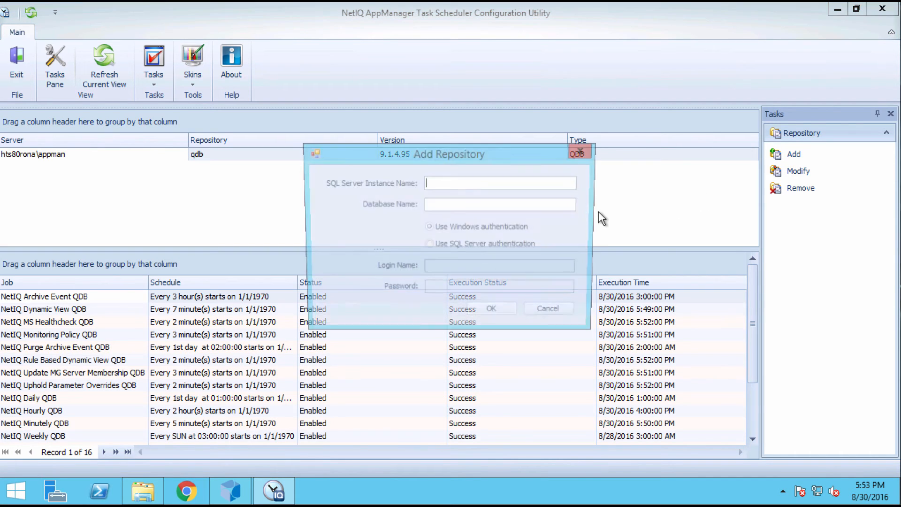
pyautogui.write('hts80')
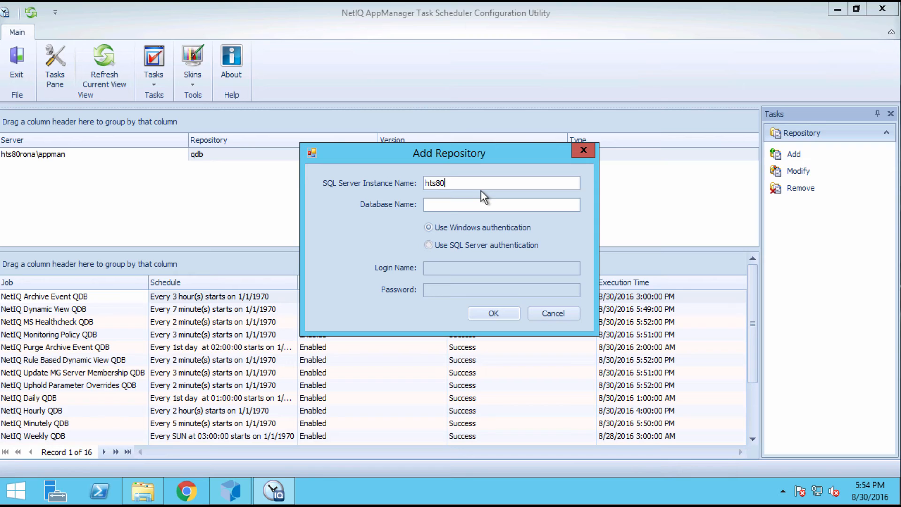
pyautogui.write('rona\\appman')
pyautogui.press('Tab')
pyautogui.write('nqccdb')
pyautogui.click(494, 313)
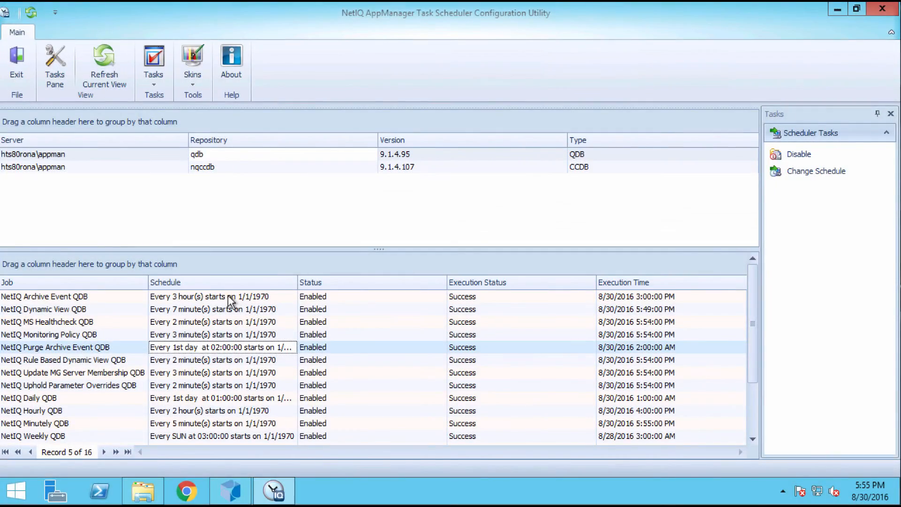
# - Open the schedule of the NetIQ Monitoring Policy QDB job, look through the schedule types and confirm it as Minutely
pyautogui.click(227, 295)
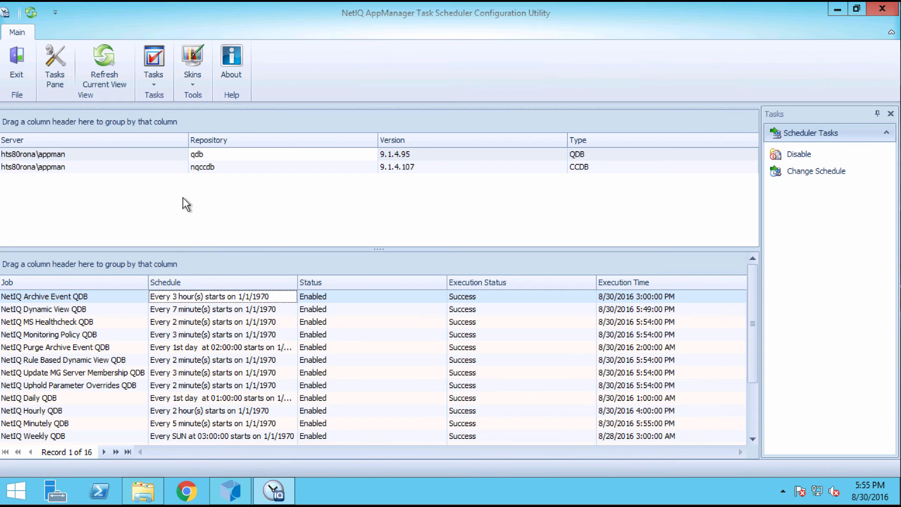
pyautogui.click(109, 155)
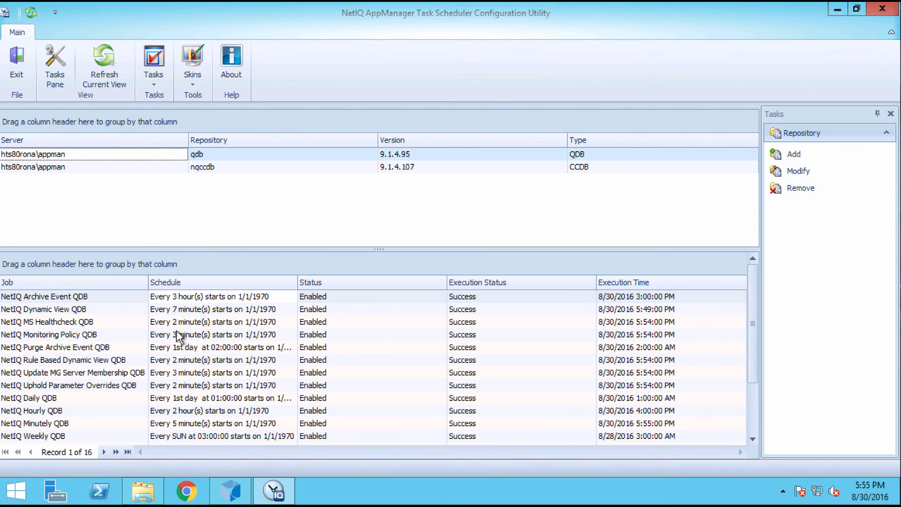
pyautogui.click(177, 334)
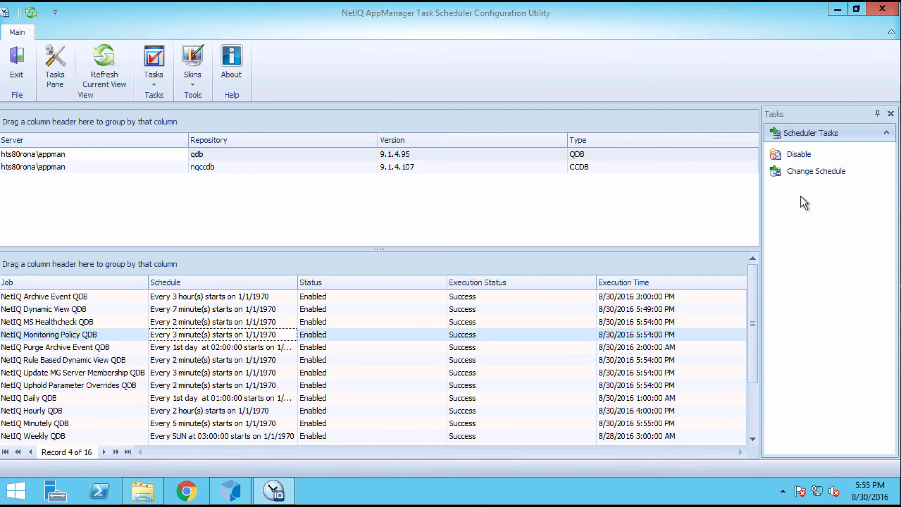
pyautogui.click(812, 173)
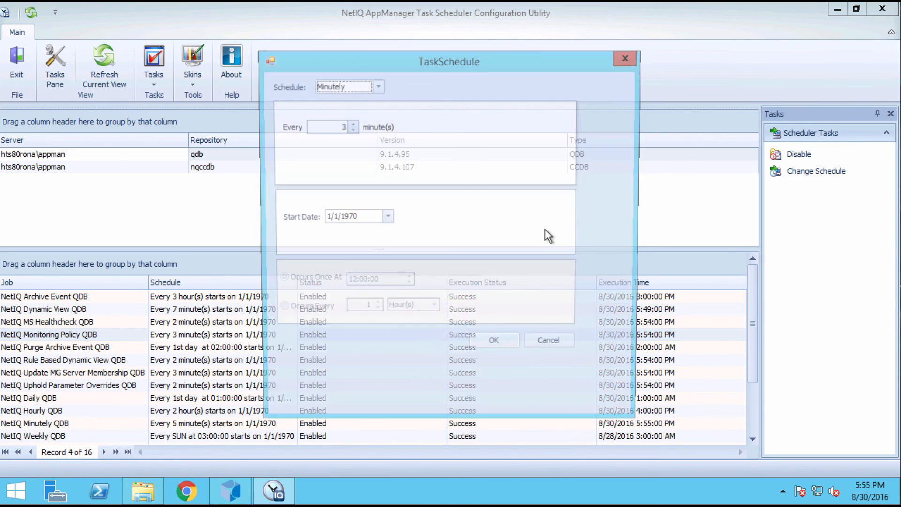
pyautogui.click(378, 87)
pyautogui.click(328, 145)
pyautogui.click(495, 346)
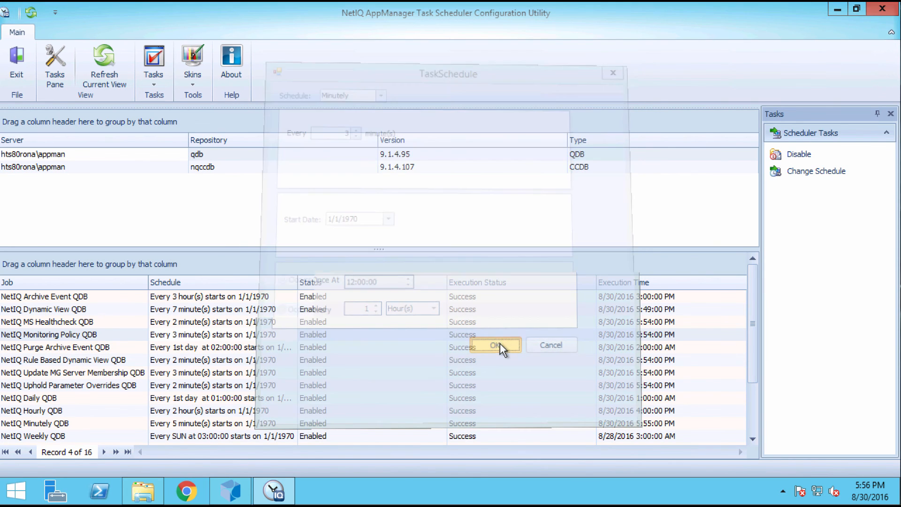
# - Disable the NetIQ Purge Archive Event QDB job
pyautogui.click(247, 347)
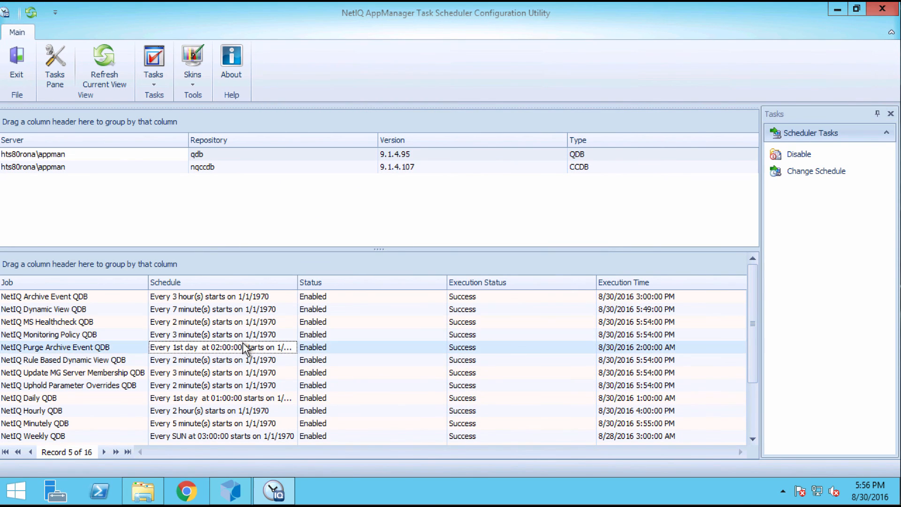
pyautogui.click(799, 154)
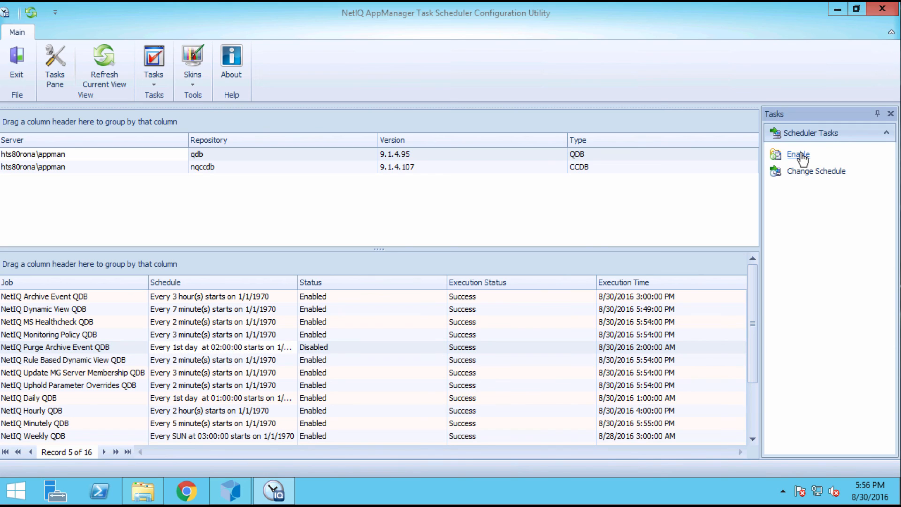